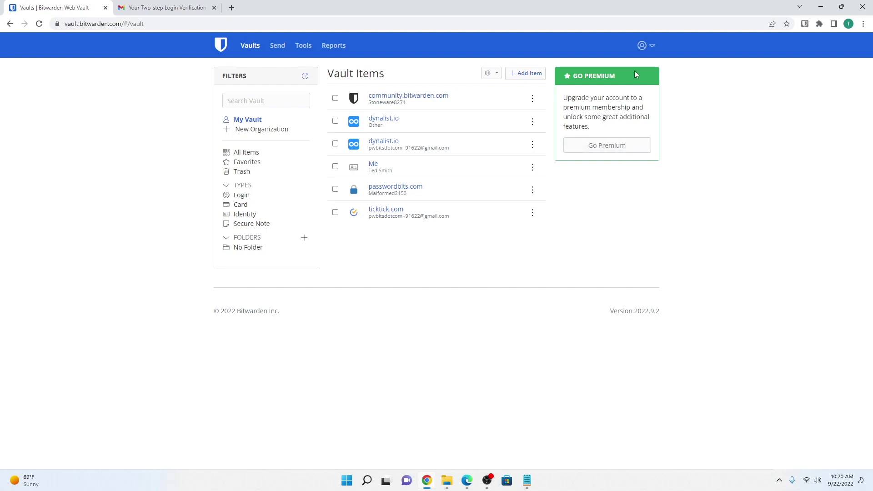
- Go to Account Settings, then Security, and switch to the Two-step login tab
click(641, 47)
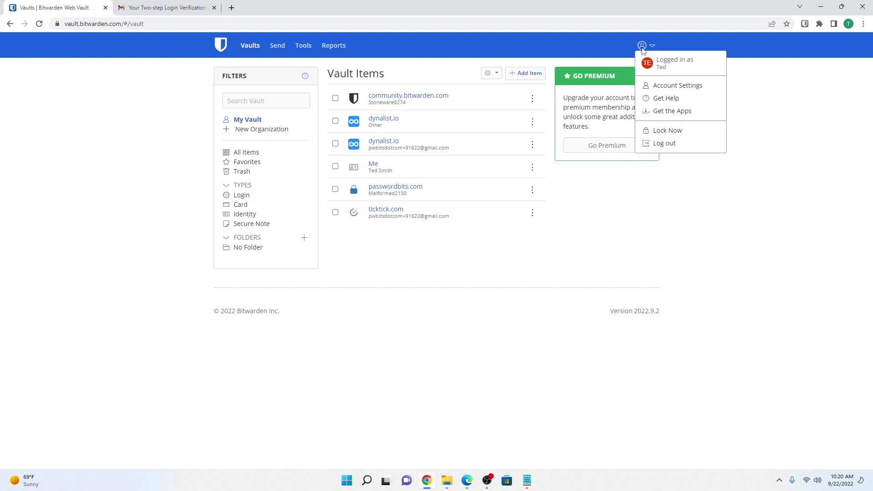
click(658, 87)
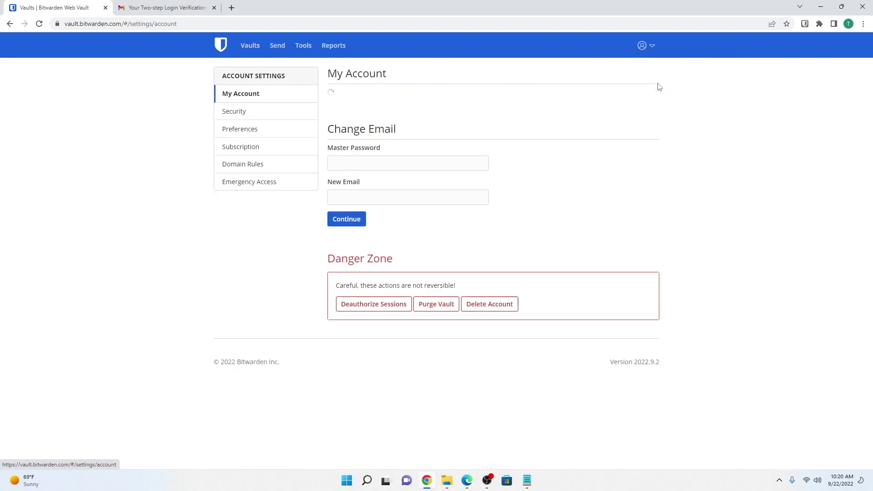
click(236, 113)
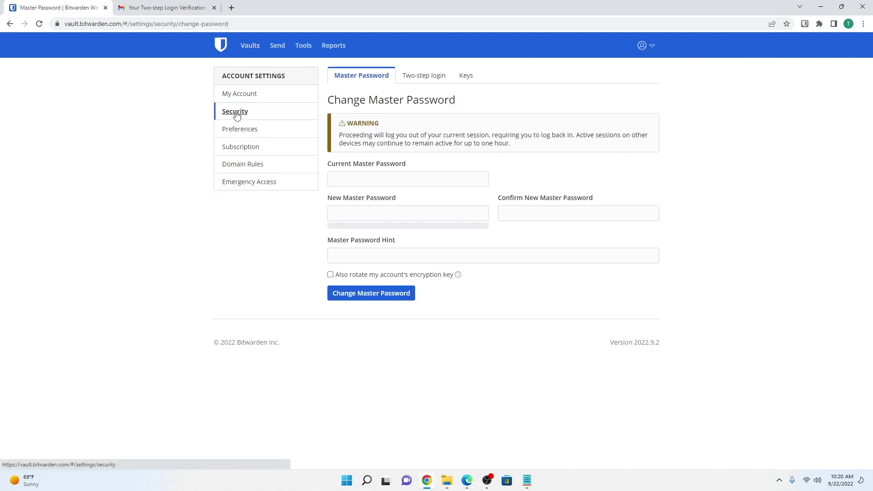
click(416, 80)
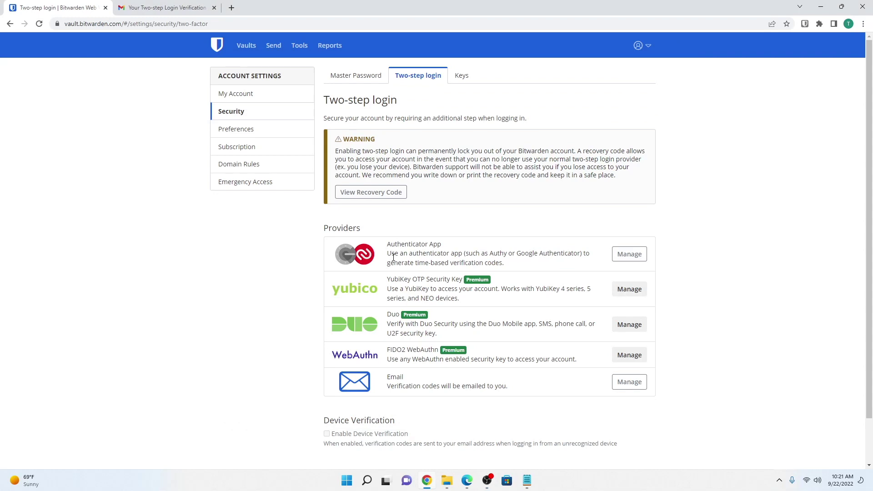
- Highlight the Authenticator App and Email provider names in the providers list
drag(387, 245, 443, 247)
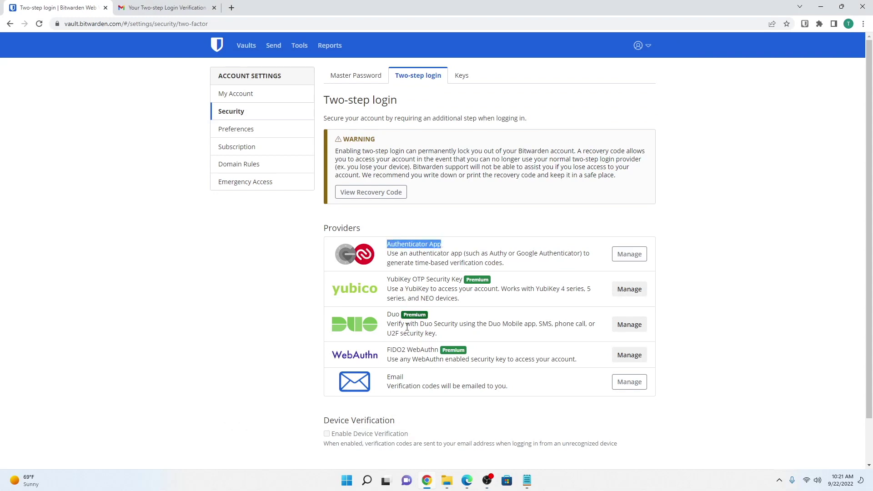
click(388, 377)
double_click(388, 376)
click(293, 379)
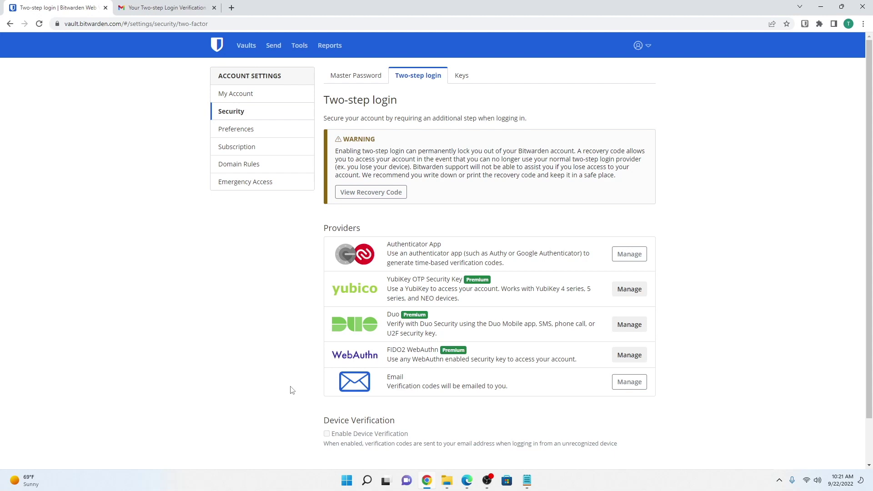
double_click(393, 378)
click(295, 393)
click(629, 382)
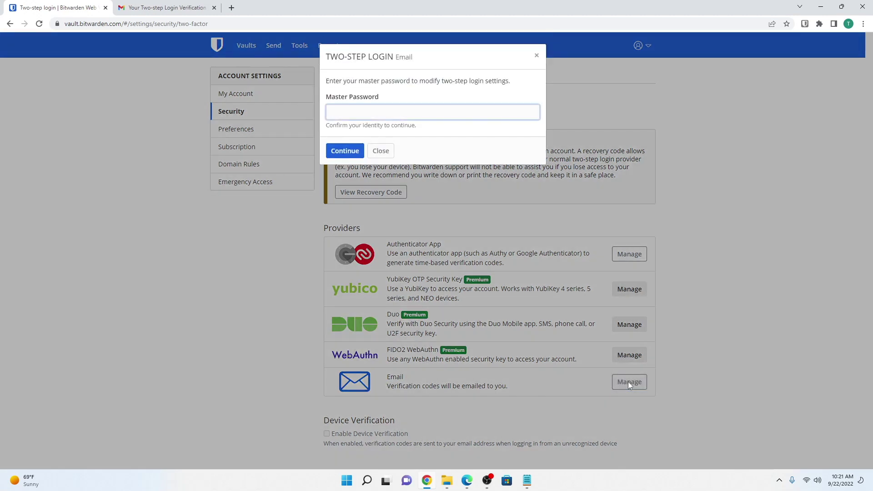
key(ctrl+v)
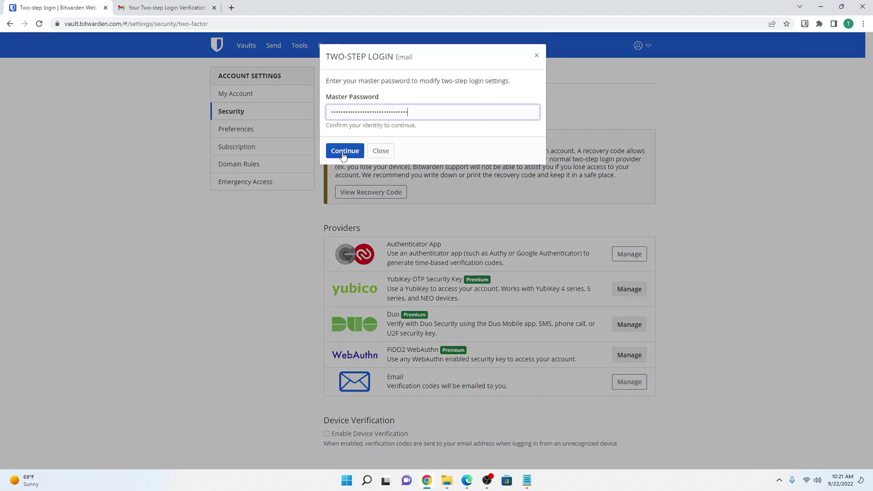
click(345, 152)
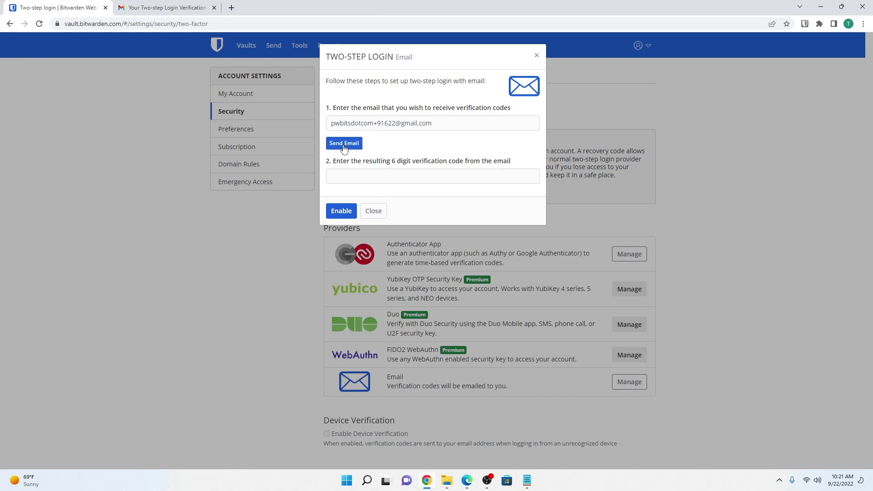
click(343, 176)
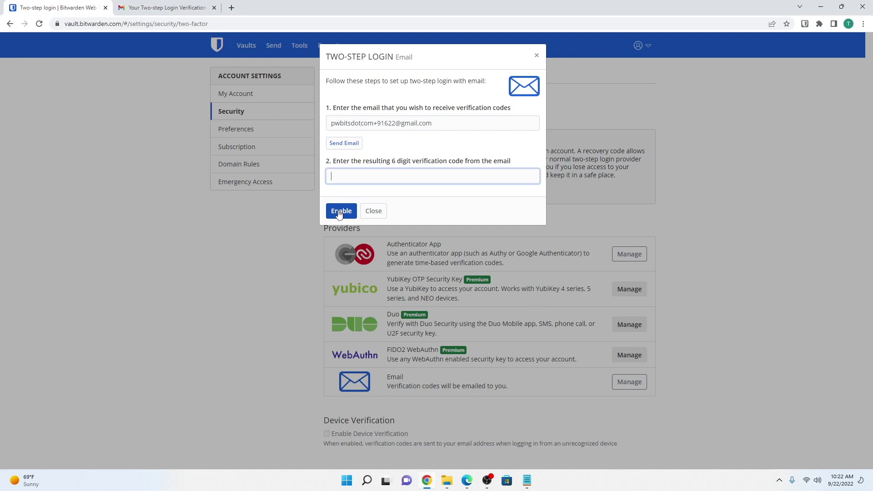
click(377, 212)
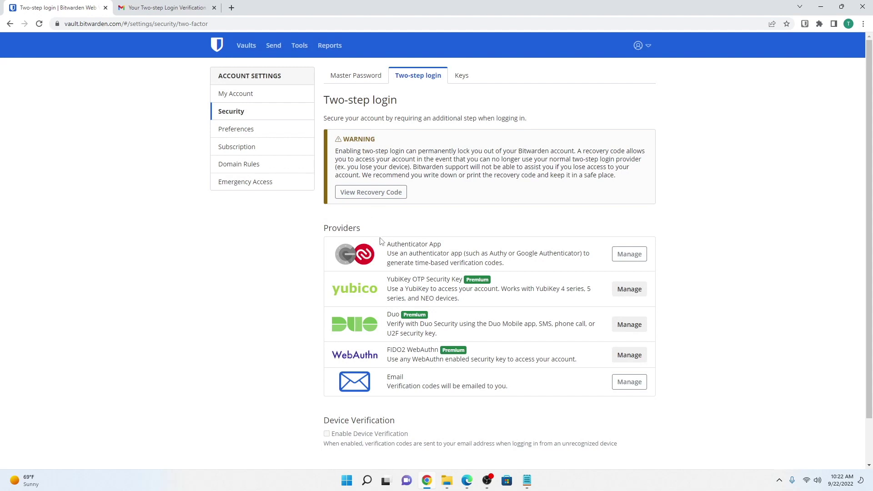
drag(387, 244, 443, 248)
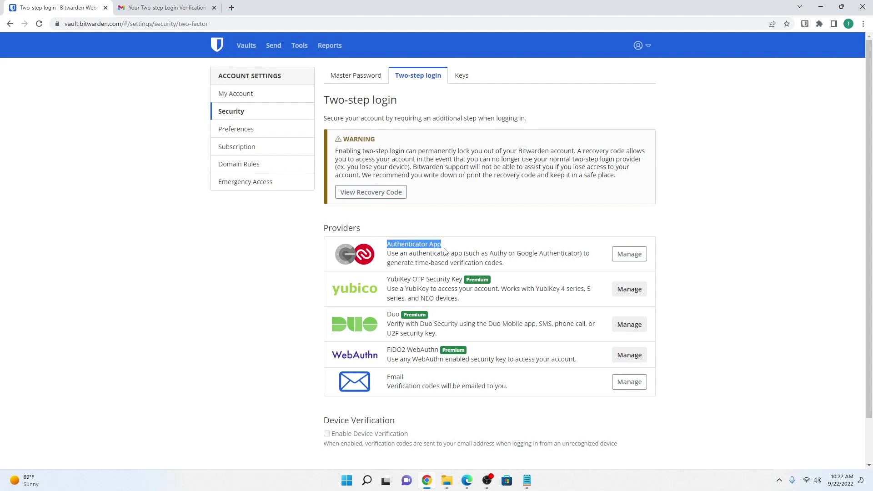
click(489, 253)
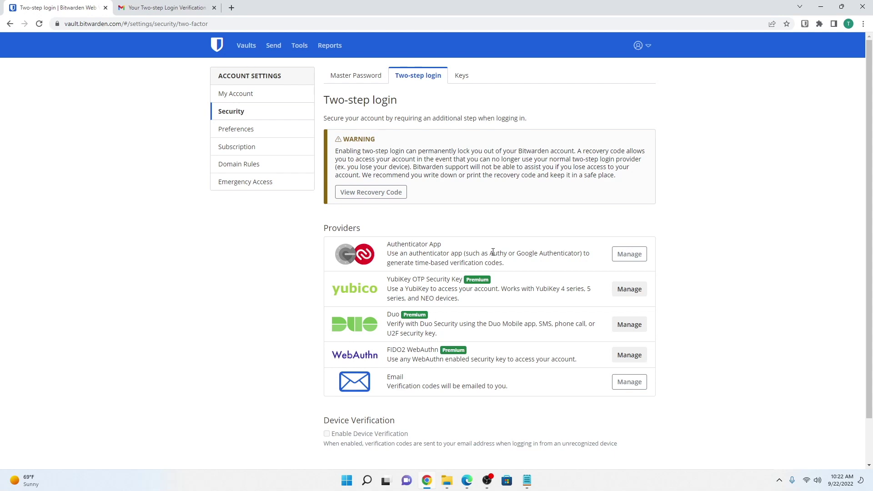
- Start Authenticator App setup and confirm it with the pasted master password
click(629, 254)
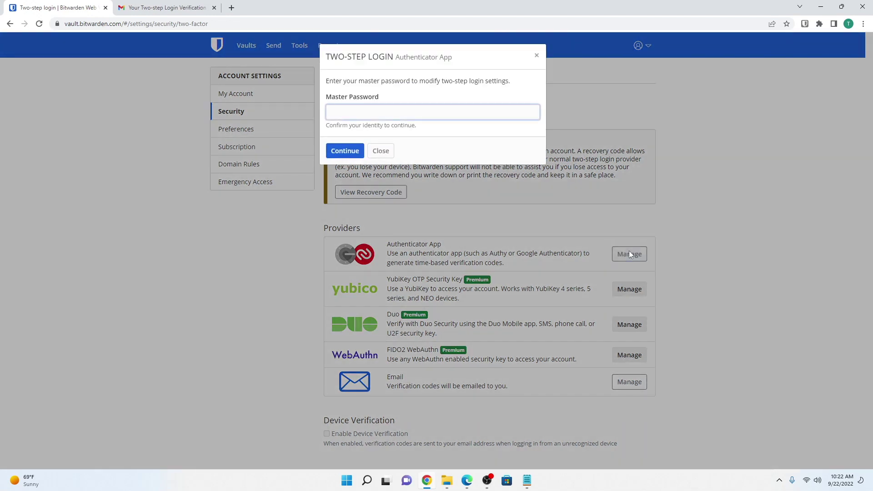
key(ctrl+v)
key(Return)
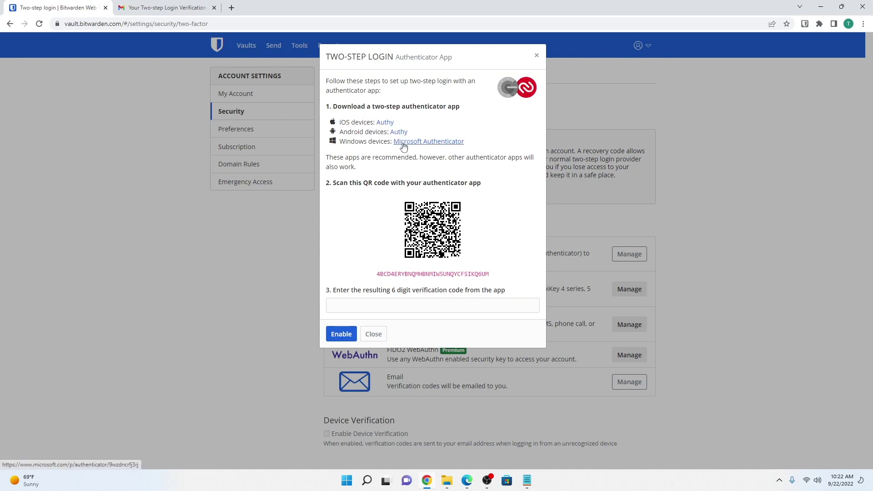
- Open the iOS Authy App Store link in a new tab, view it, and close it
right_click(380, 126)
click(400, 130)
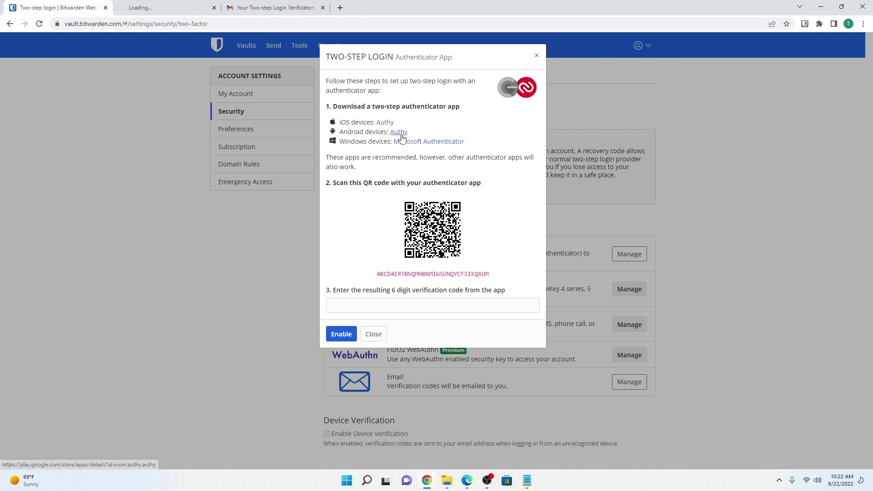
click(167, 11)
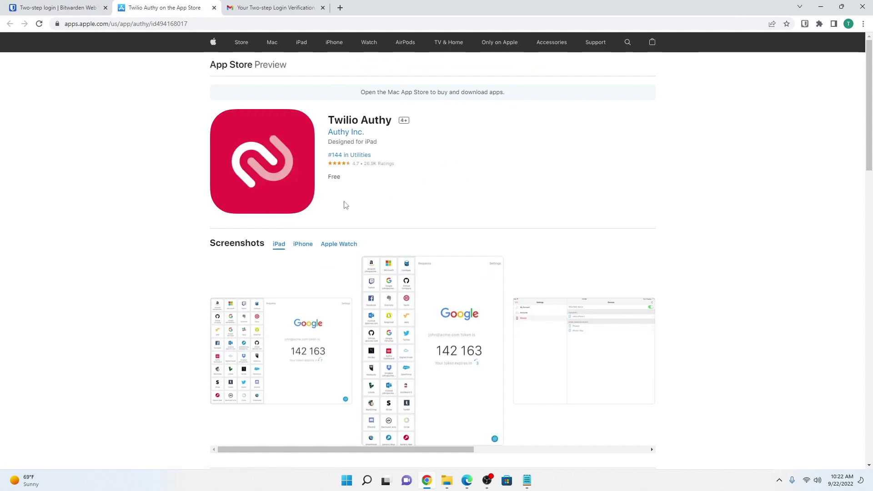
click(213, 7)
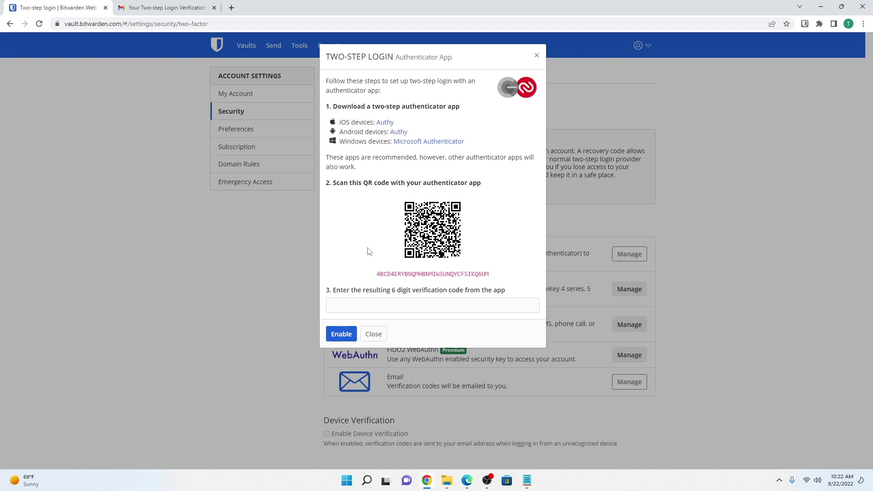
click(338, 308)
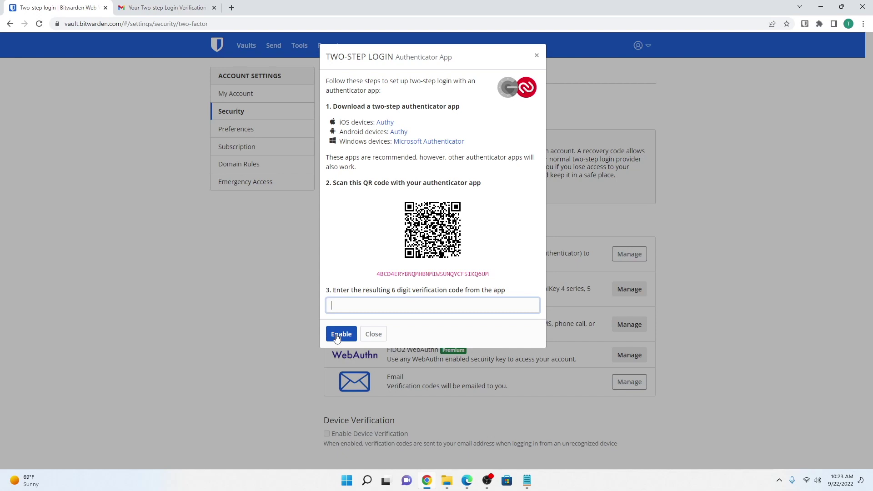
double_click(433, 274)
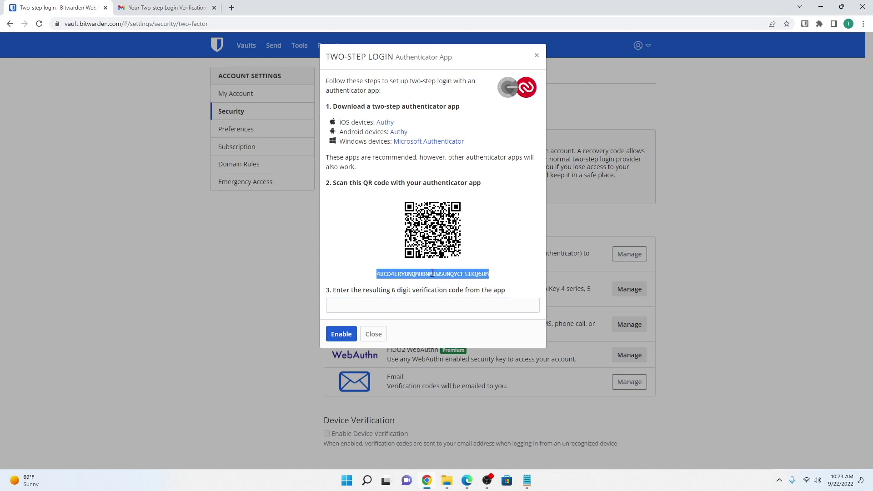
click(345, 264)
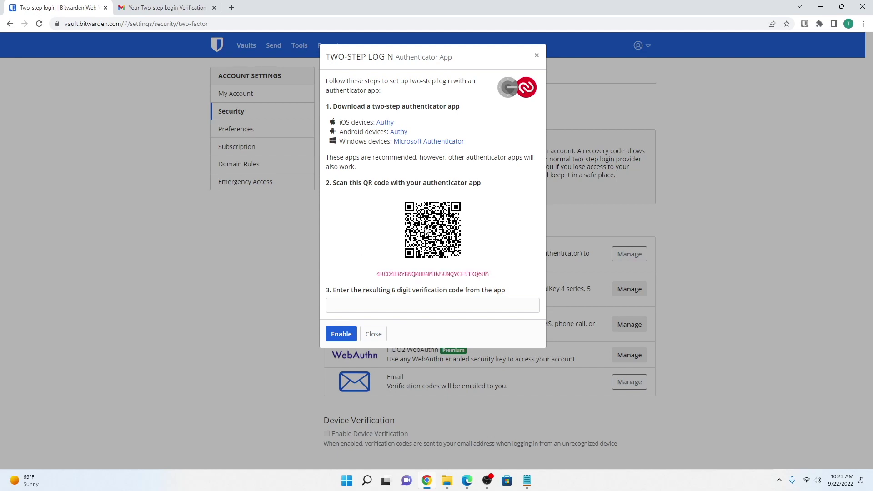
right_click(429, 230)
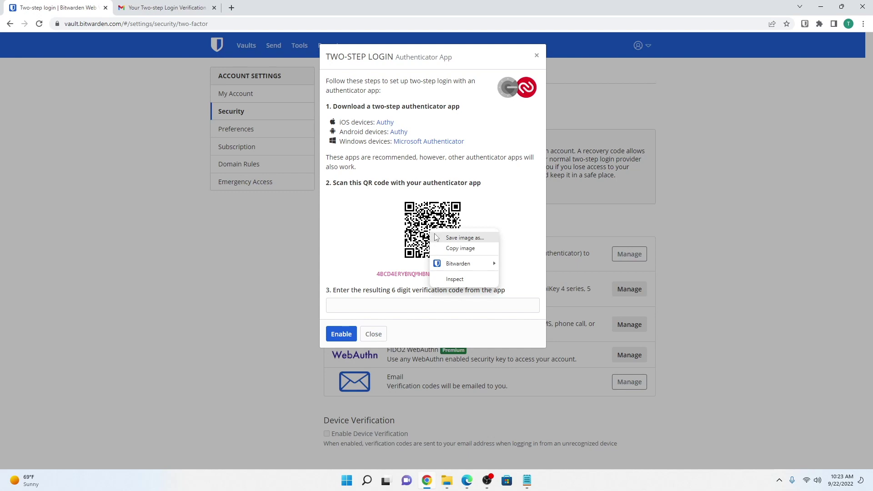
- Save the authenticator QR code image to the Desktop as 'Bitwarden QR Code'
click(437, 238)
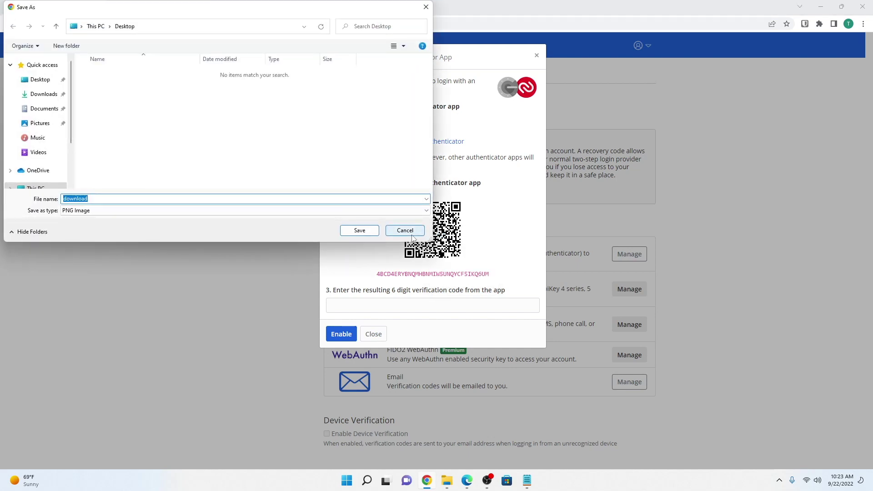
text(Bitwarden )
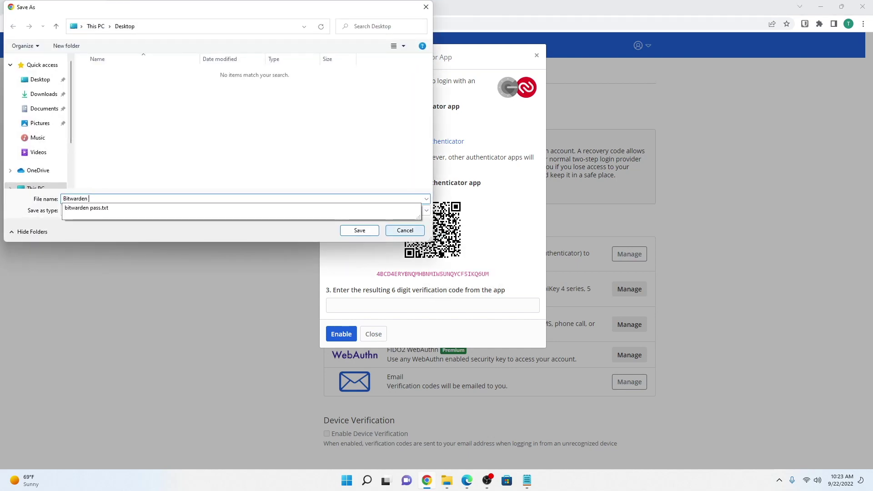
text(QR Code)
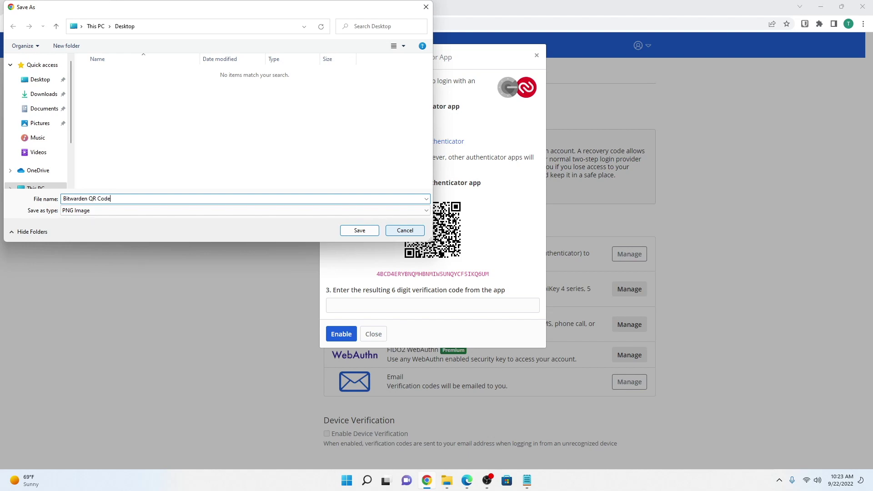
click(43, 80)
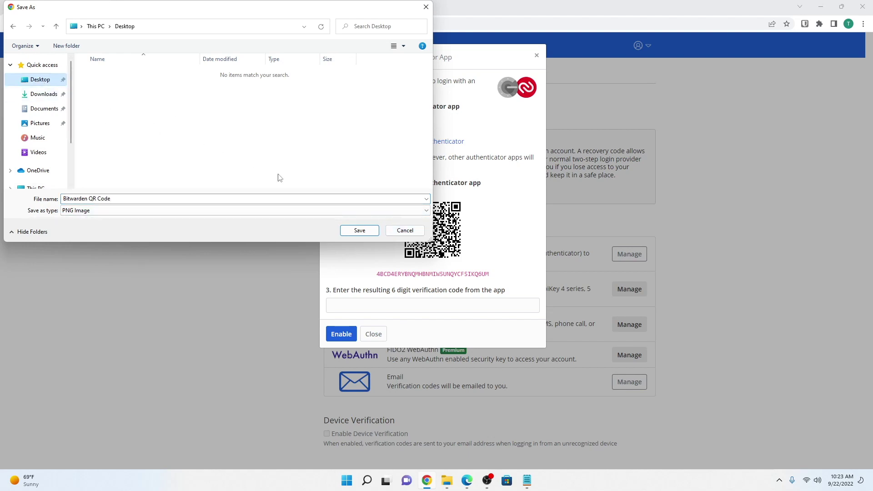
click(352, 231)
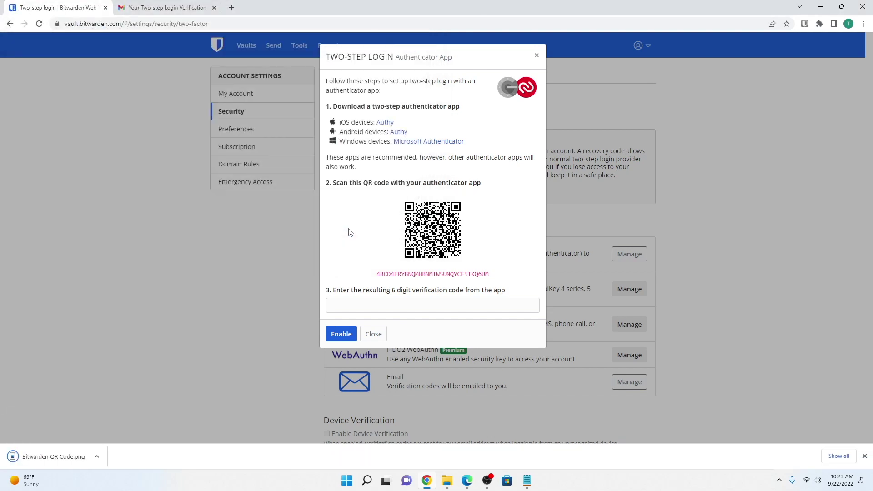
- Dismiss the download bar, then highlight and deselect the secret key under the QR code
click(865, 457)
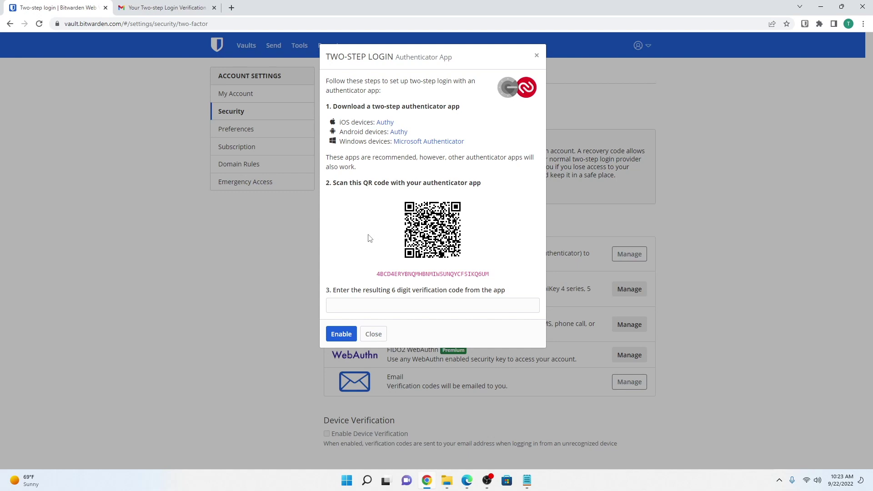
double_click(435, 274)
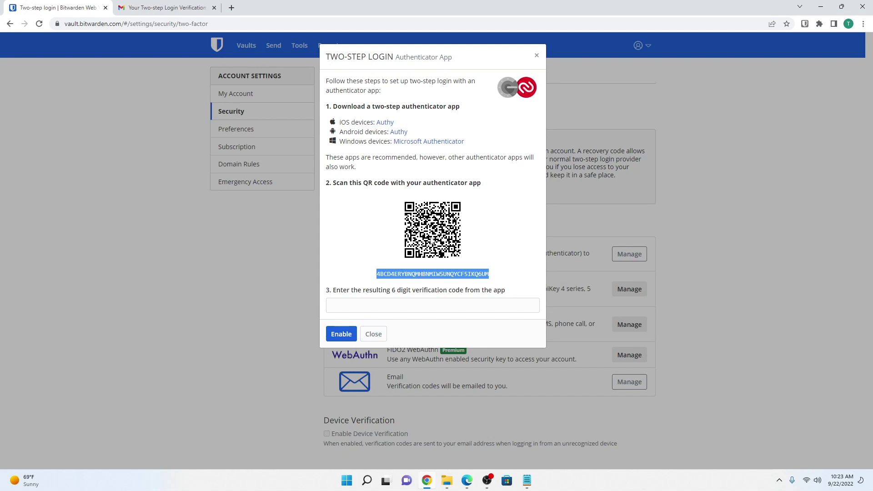
click(508, 232)
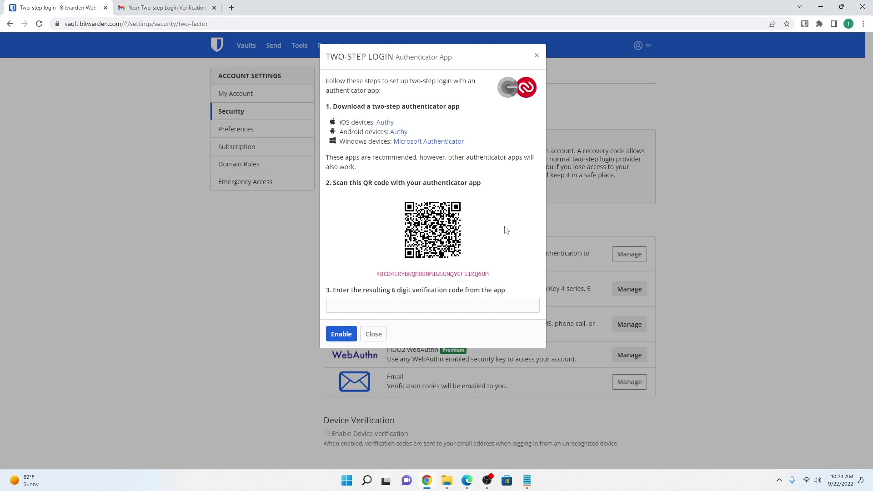
double_click(437, 272)
click(430, 233)
click(508, 218)
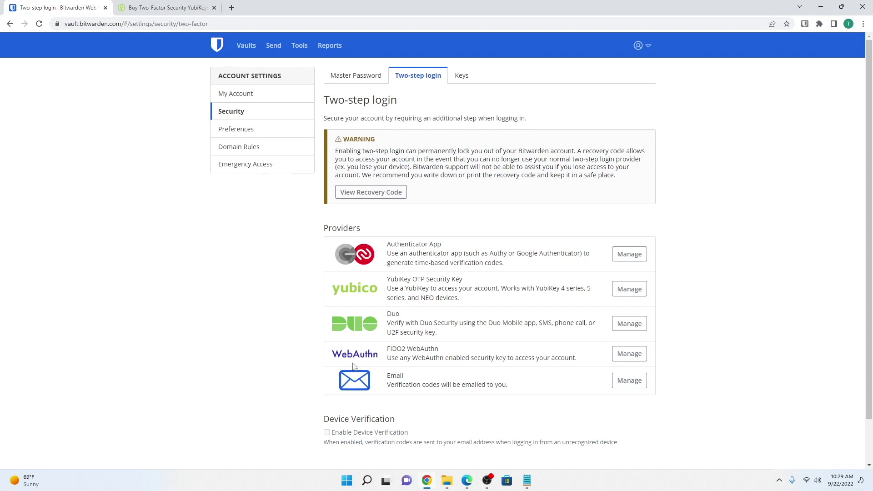
- Highlight the FIDO2 WebAuthn provider name in the two-step login providers list
double_click(387, 349)
click(388, 349)
drag(388, 349, 440, 354)
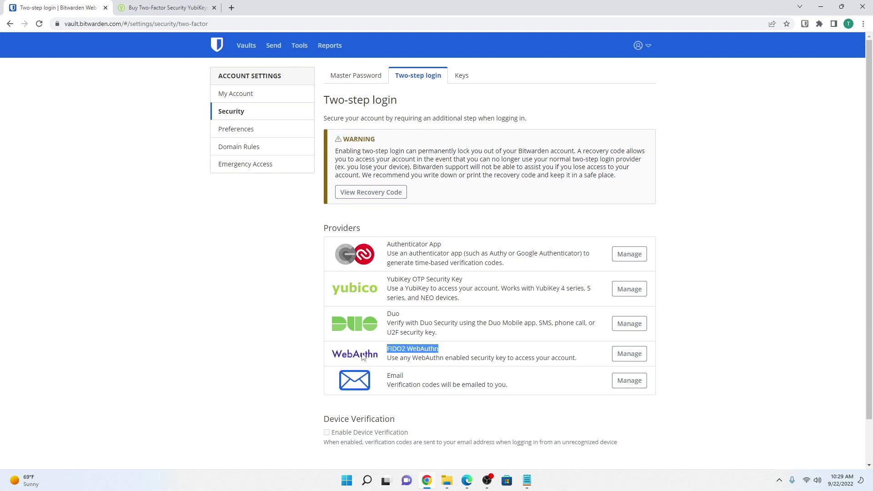
click(723, 331)
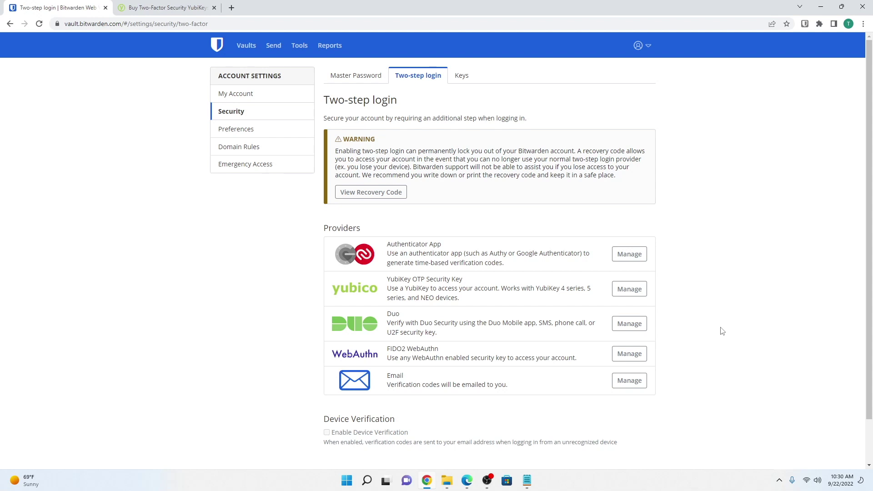
- Open FIDO2 WebAuthn settings using the pasted master password, then view the Yubico comparison tab
click(628, 360)
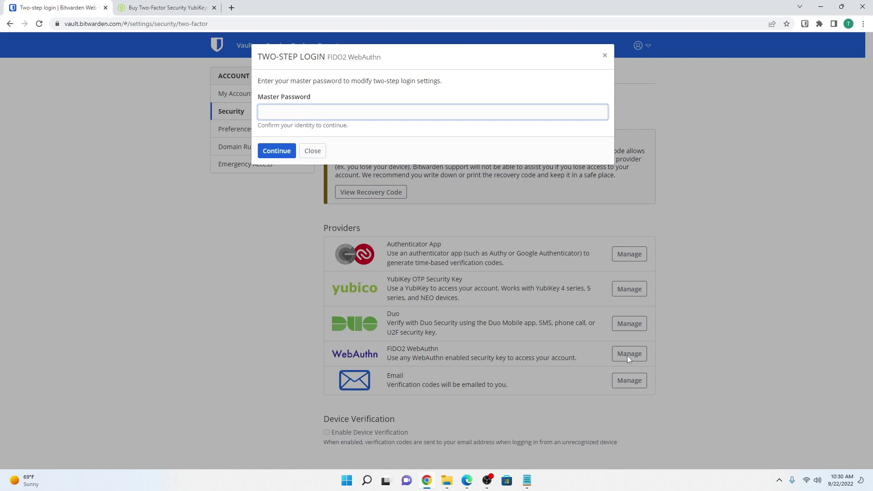
key(ctrl+v)
click(275, 150)
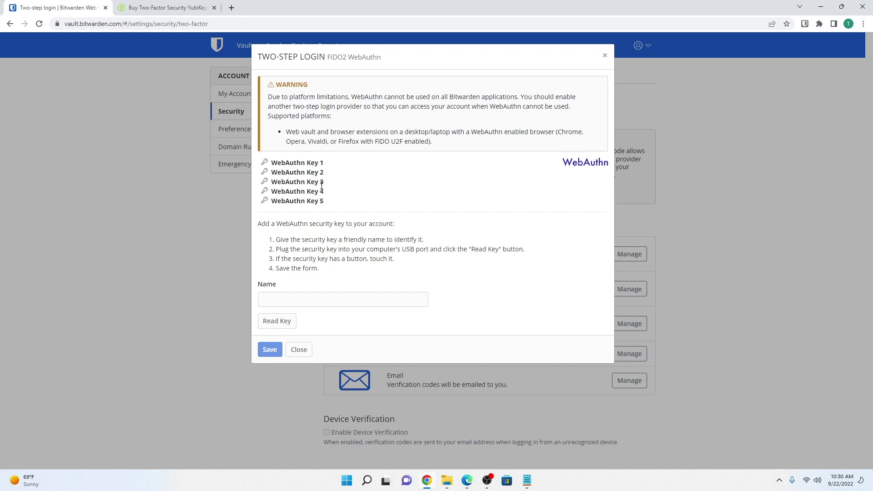
click(172, 7)
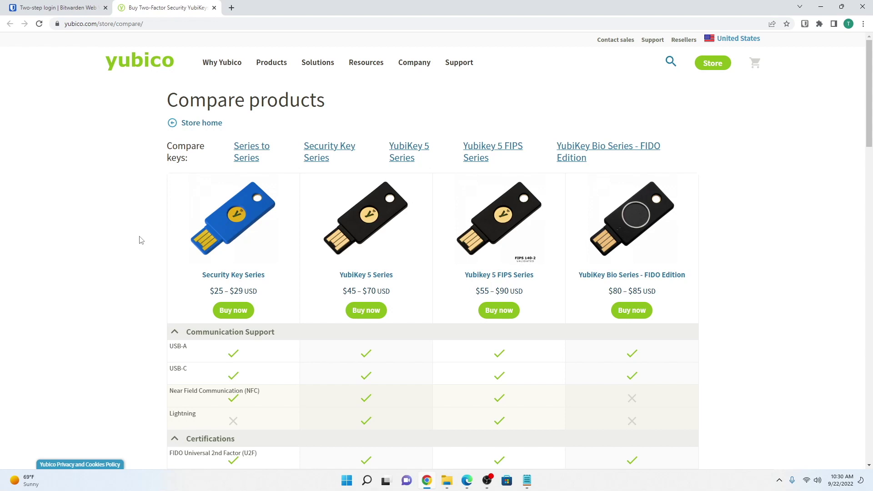
scroll(140, 241, down, 2)
scroll(139, 242, down, 2)
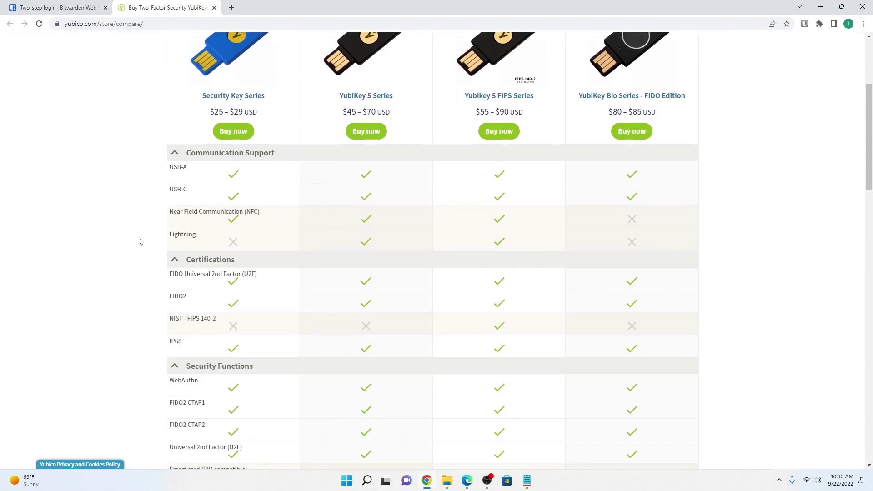
- Point out FIDO2 in Yubico's certifications table, then return to the Bitwarden tab
double_click(175, 292)
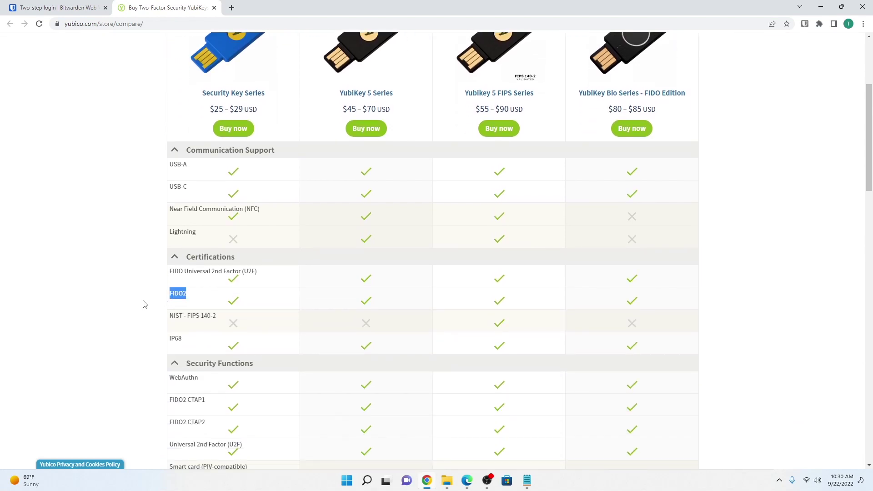
click(140, 297)
scroll(151, 304, up, 2)
scroll(151, 306, up, 2)
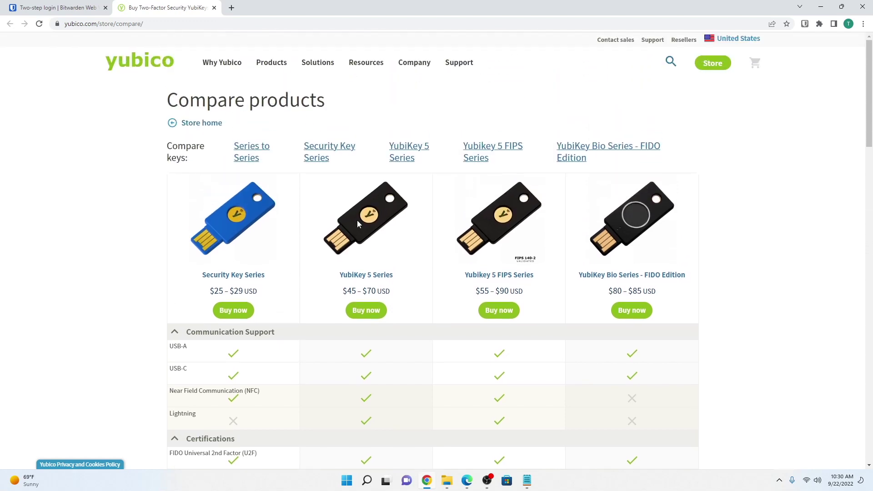
scroll(371, 254, down, 3)
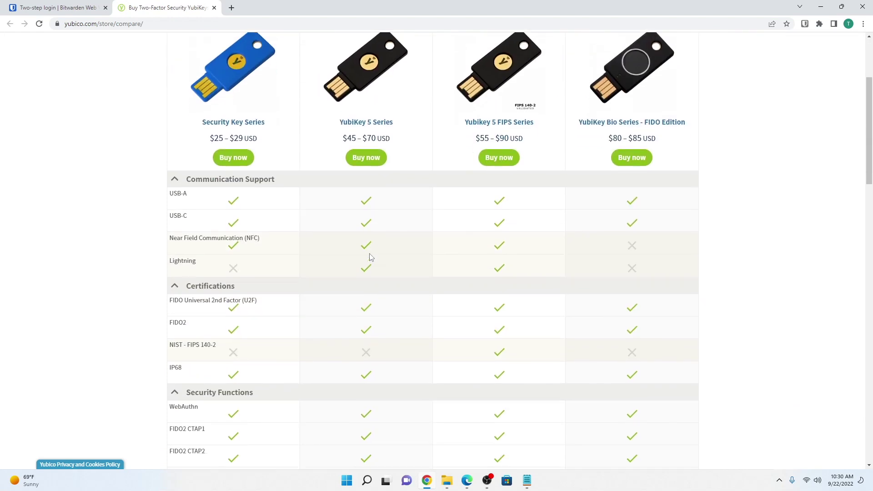
scroll(146, 326, up, 1)
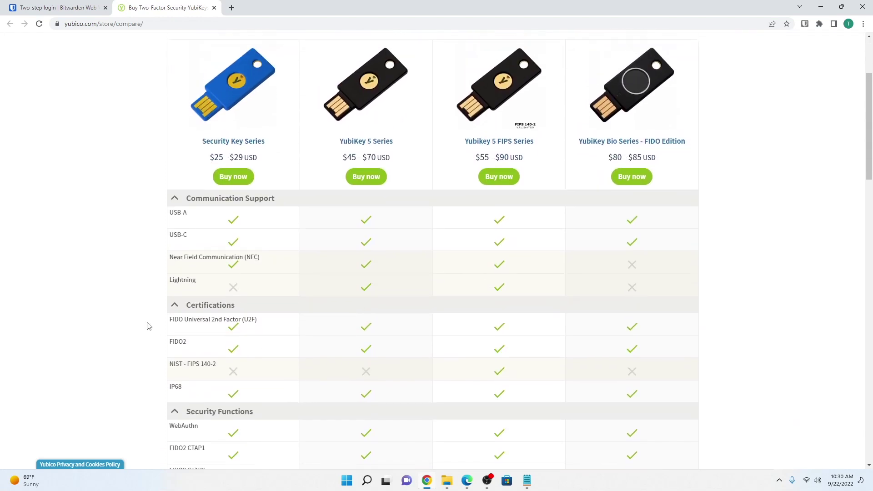
scroll(146, 326, up, 2)
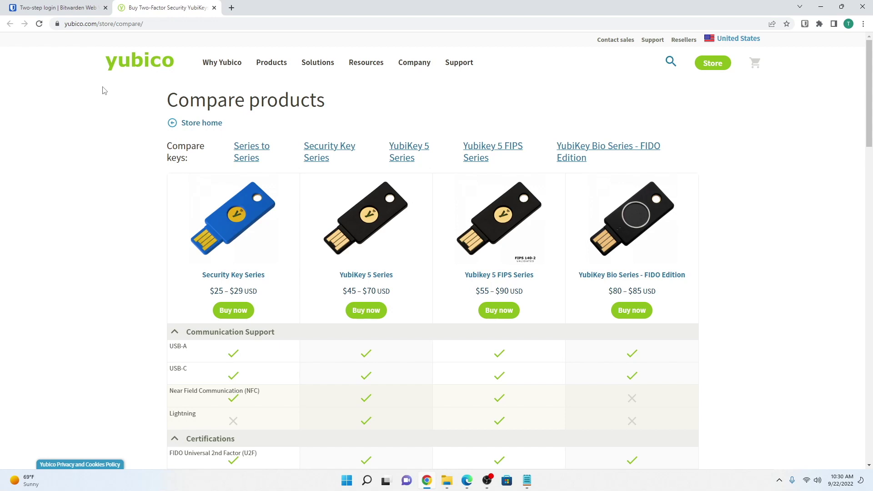
key(ctrl+shift+Tab)
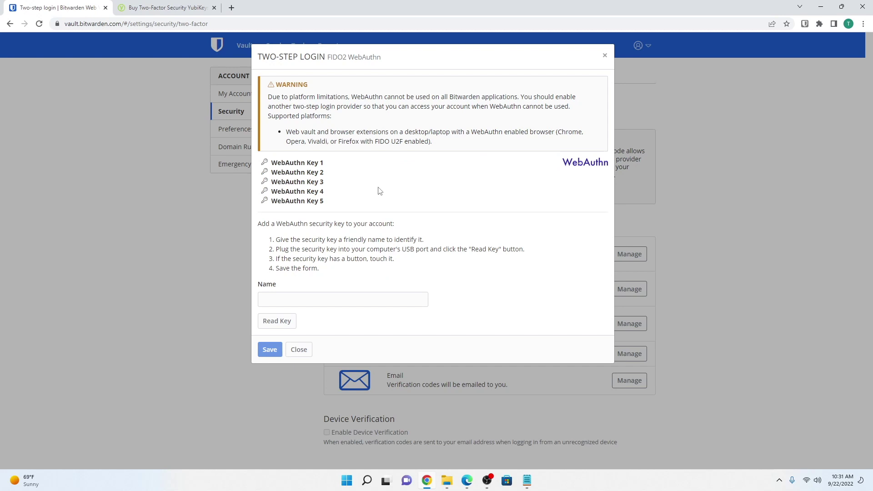
- Name the security key 'Keychain', read and approve the key, and save
click(285, 300)
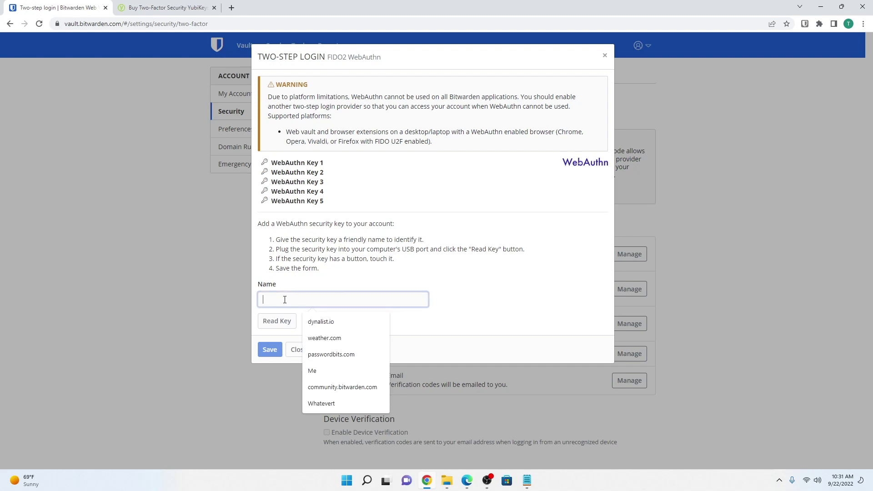
text(Keychain)
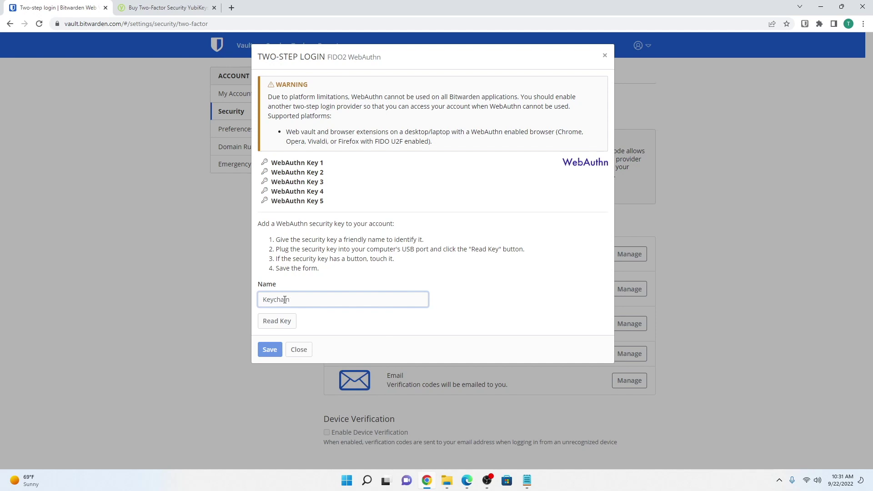
click(287, 324)
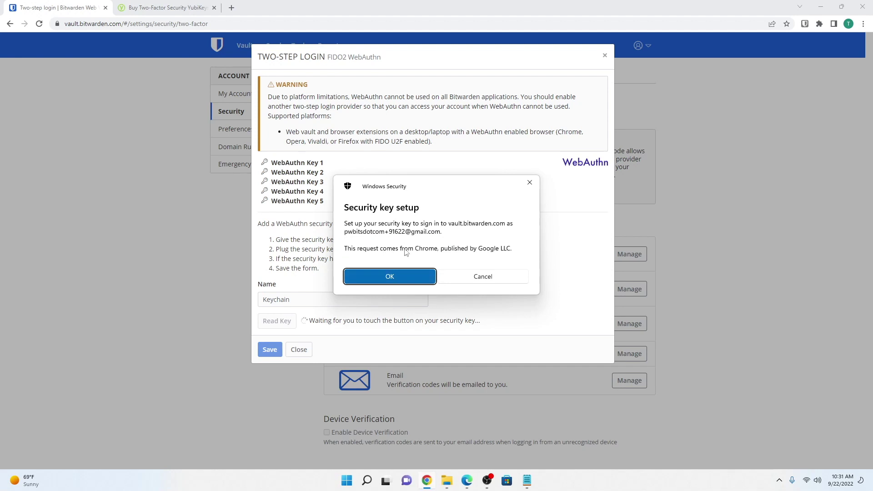
click(388, 278)
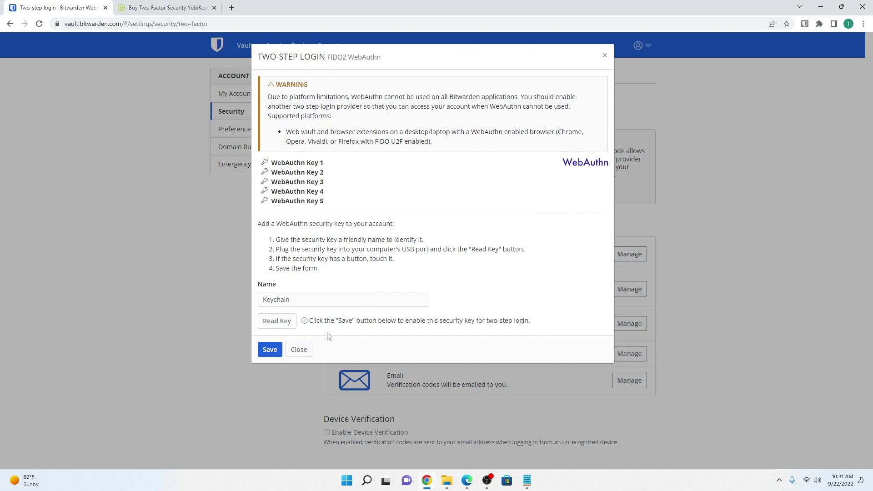
click(270, 351)
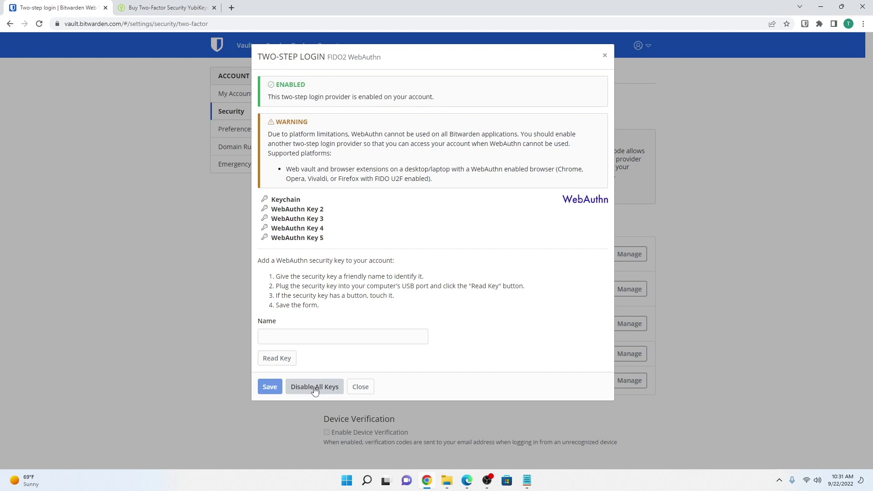
- Close the WebAuthn dialog and point out the WebAuthn provider description
click(361, 387)
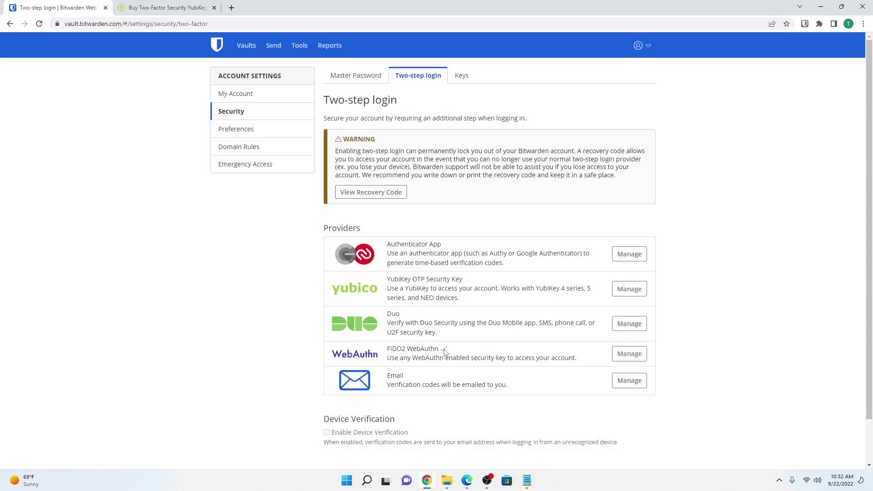
drag(412, 348, 449, 358)
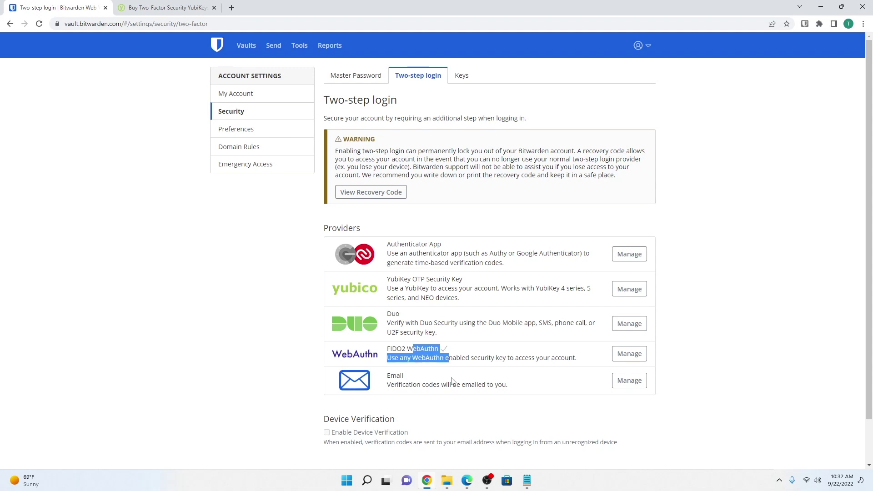
click(679, 358)
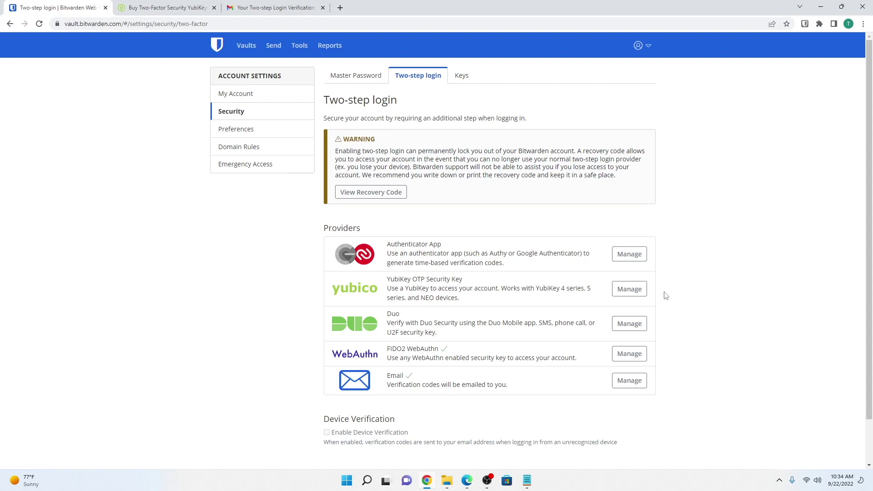
- Reveal the two-step login recovery code by confirming the master password, and highlight it
click(370, 194)
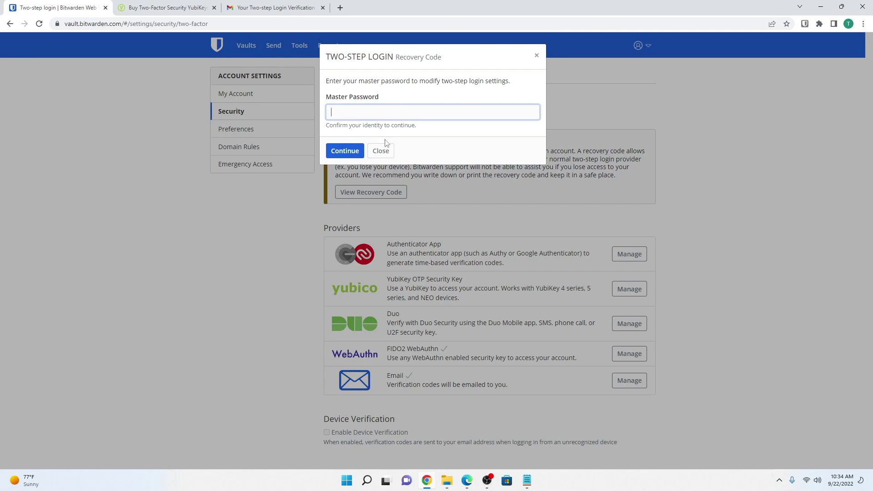
key(ctrl+v)
click(346, 152)
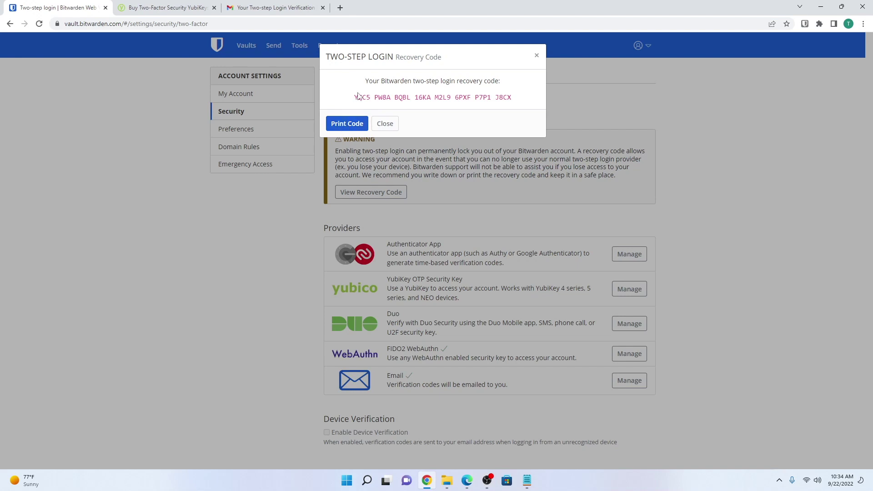
drag(353, 97, 518, 100)
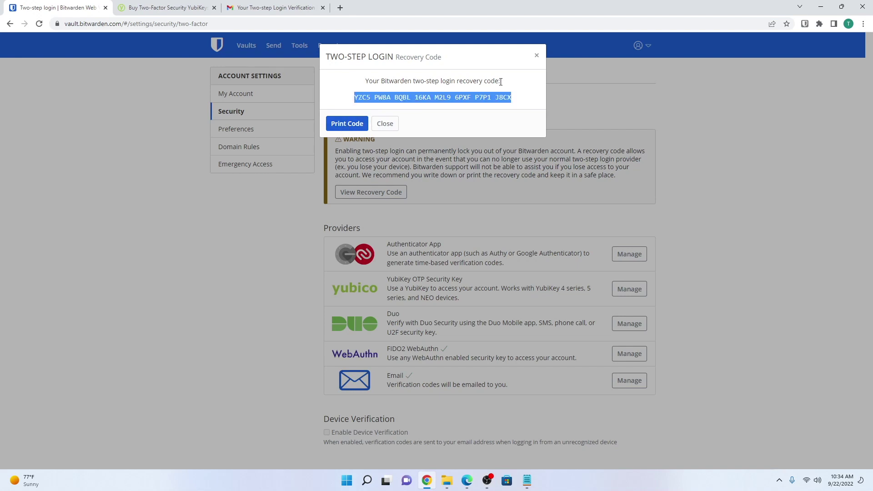
click(506, 84)
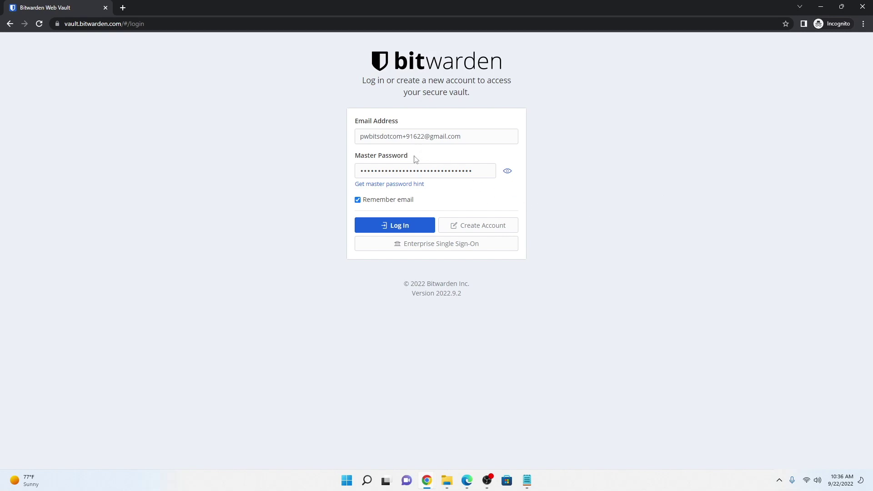
- Sign in to the vault with the security key, then log out from the account menu
click(398, 226)
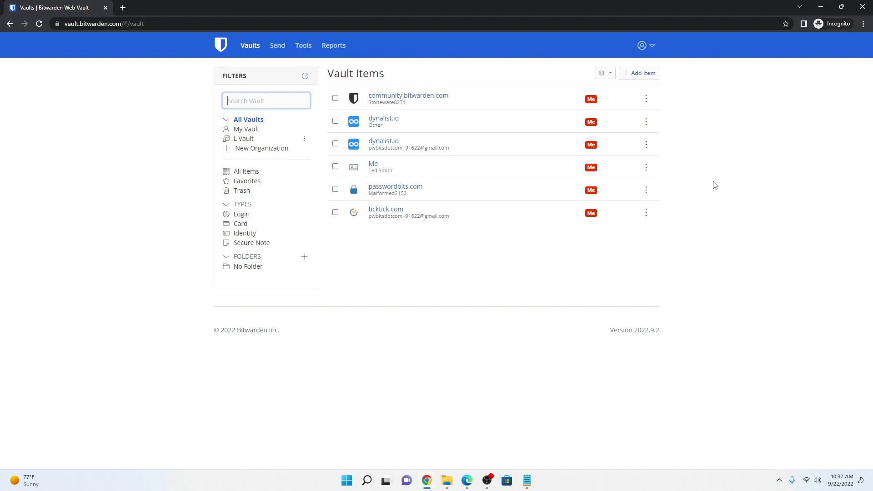
click(642, 46)
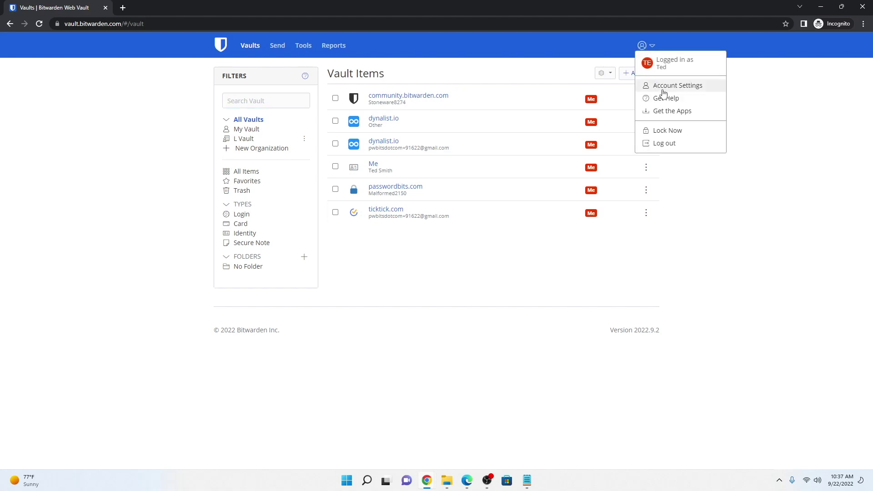
click(665, 144)
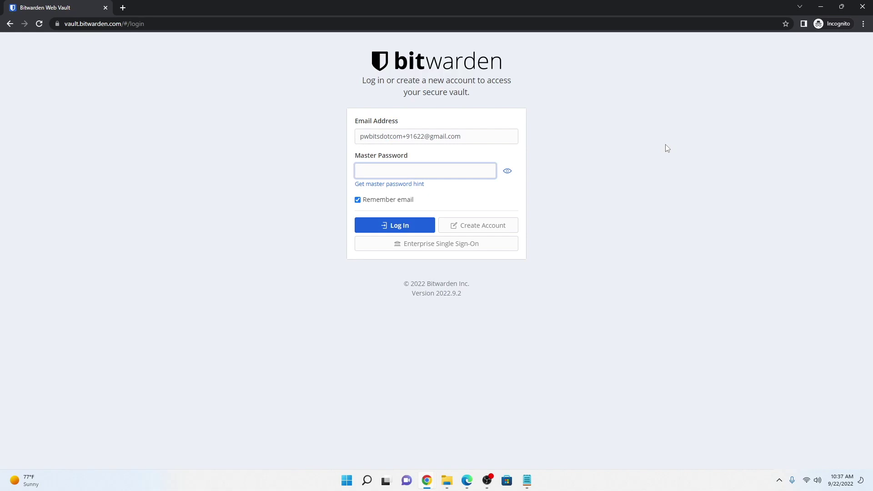
- Sign in again with the master password and cancel the Windows Security key prompt
key(ctrl+v)
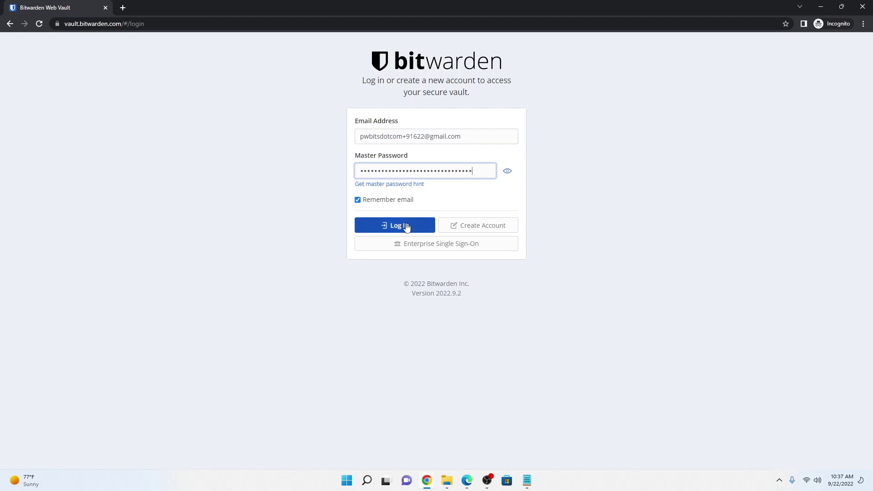
click(407, 226)
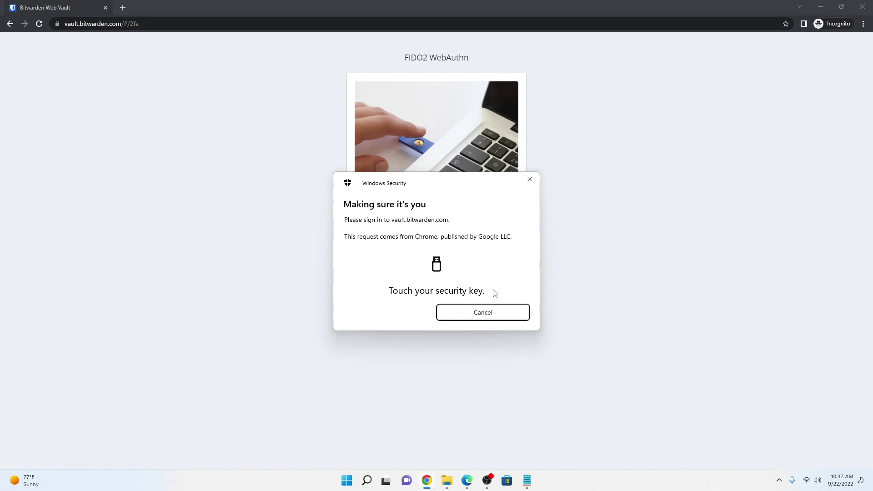
click(482, 316)
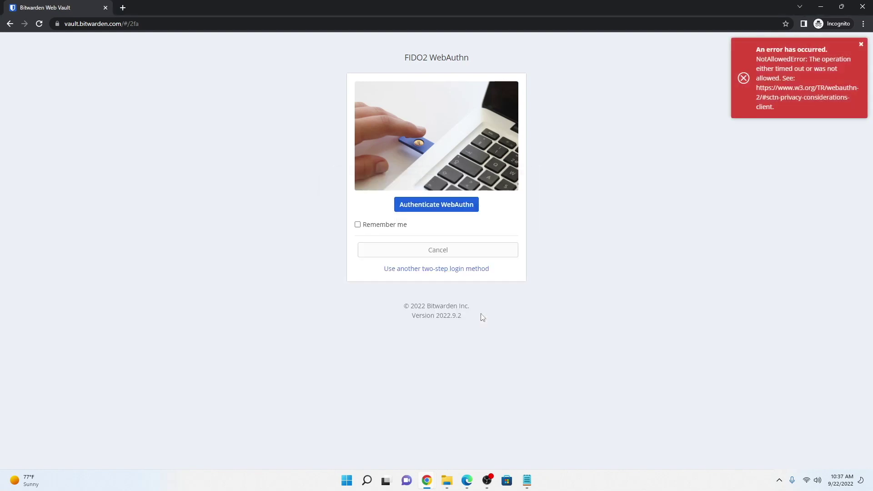
- Choose Email from the alternative two-step login methods
click(428, 270)
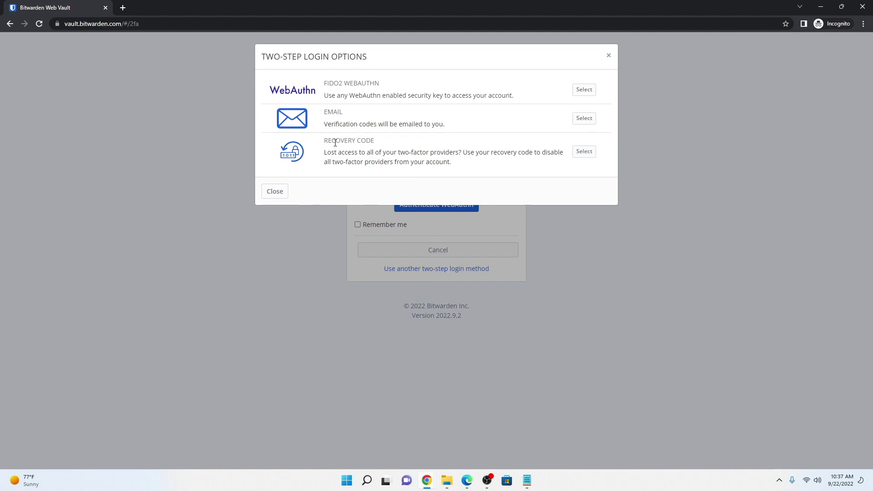
click(578, 119)
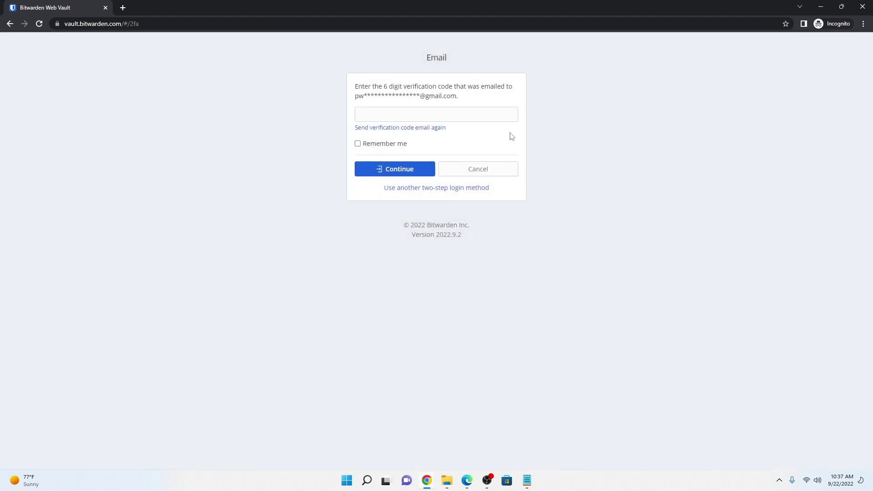